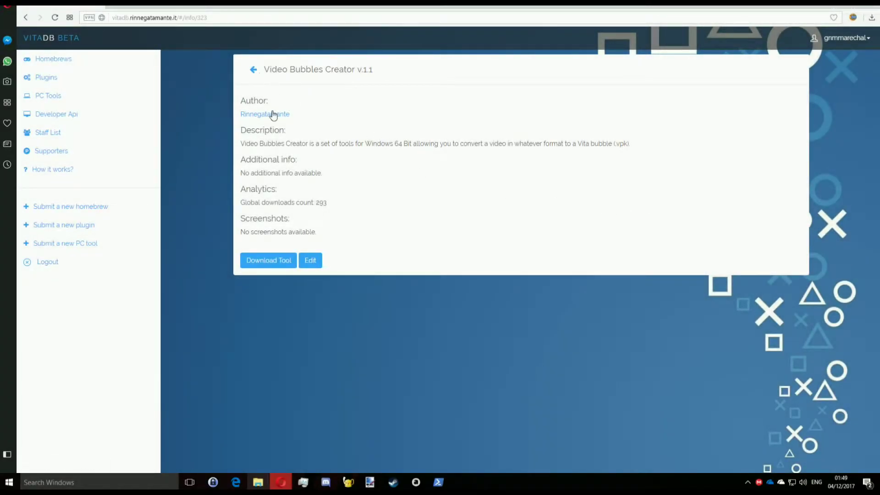
# - Download the Video Bubbles Creator v1.1 zip from its VitaDB page
pyautogui.moveTo(265, 70); pyautogui.dragTo(383, 76)
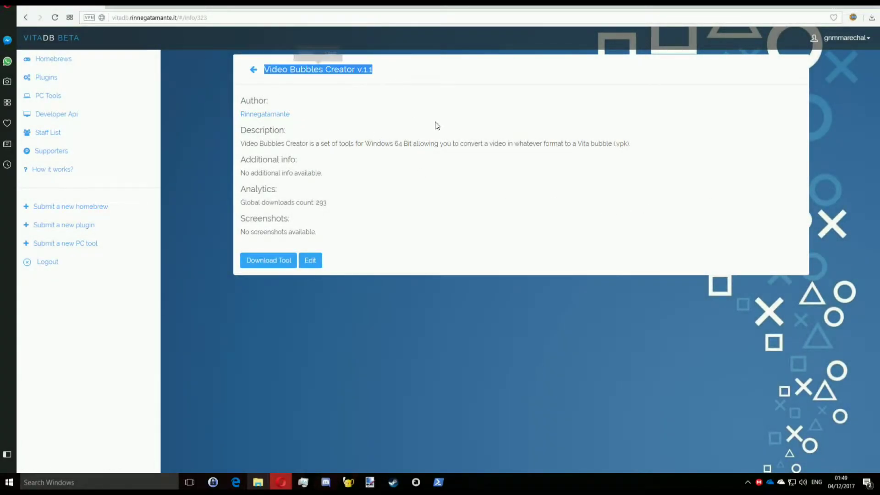
pyautogui.click(422, 199)
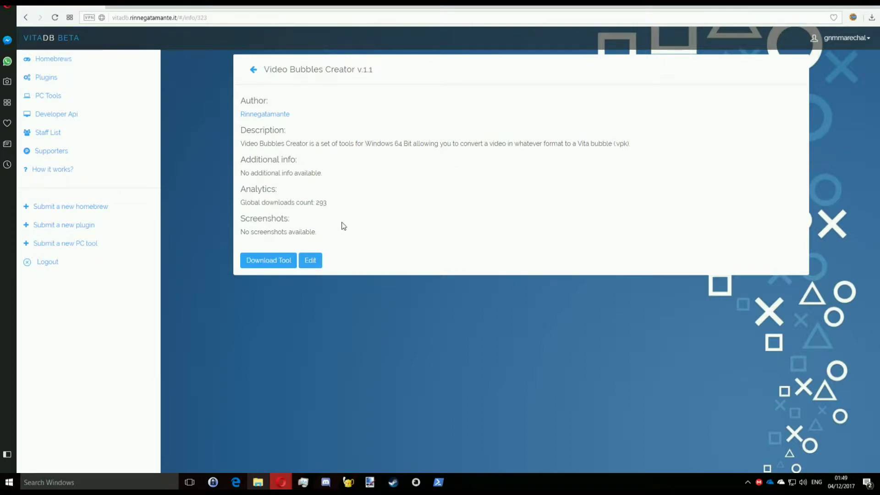
pyautogui.click(277, 258)
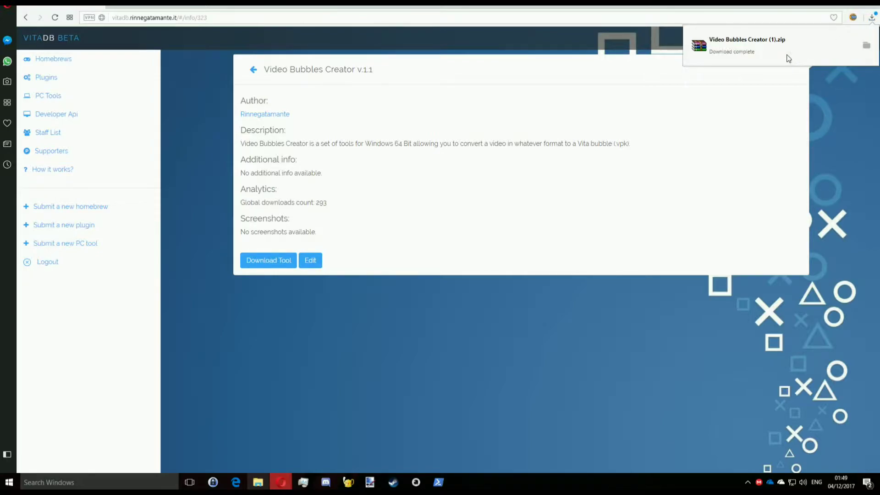
# - Extract all the zip's files (build, temp, ffmpeg.exe, vid2vpk.bat) into VID2, then close the archive
pyautogui.click(789, 57)
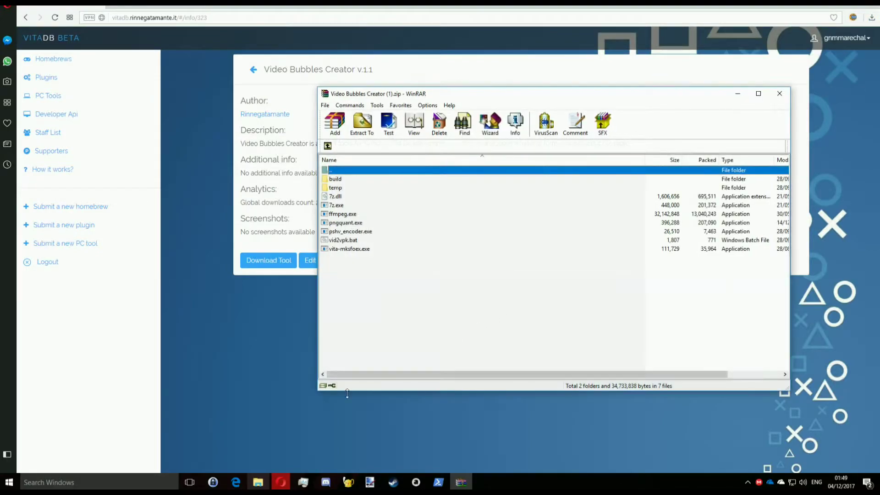
pyautogui.click(258, 482)
pyautogui.click(575, 344)
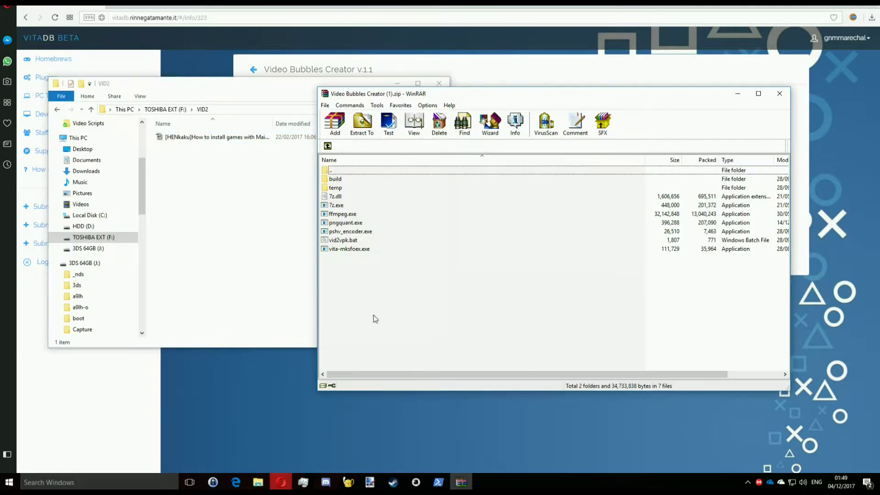
pyautogui.moveTo(328, 320); pyautogui.dragTo(347, 176)
pyautogui.moveTo(362, 205); pyautogui.dragTo(245, 201)
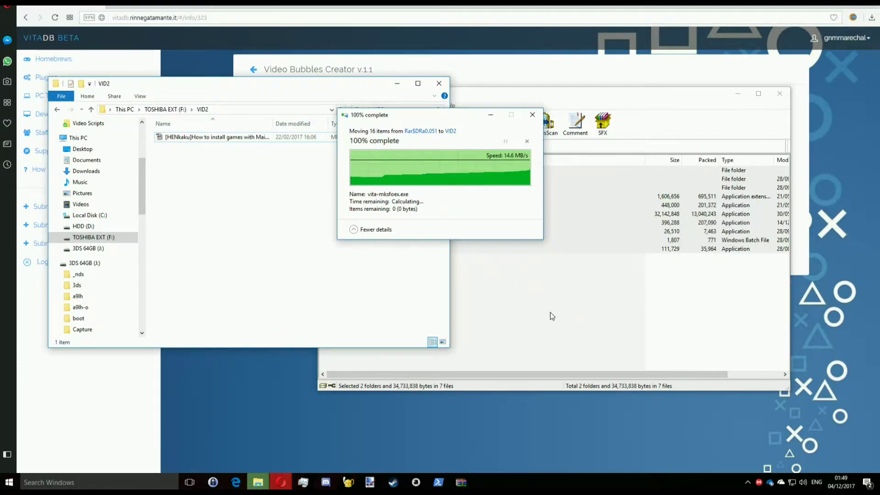
pyautogui.click(302, 279)
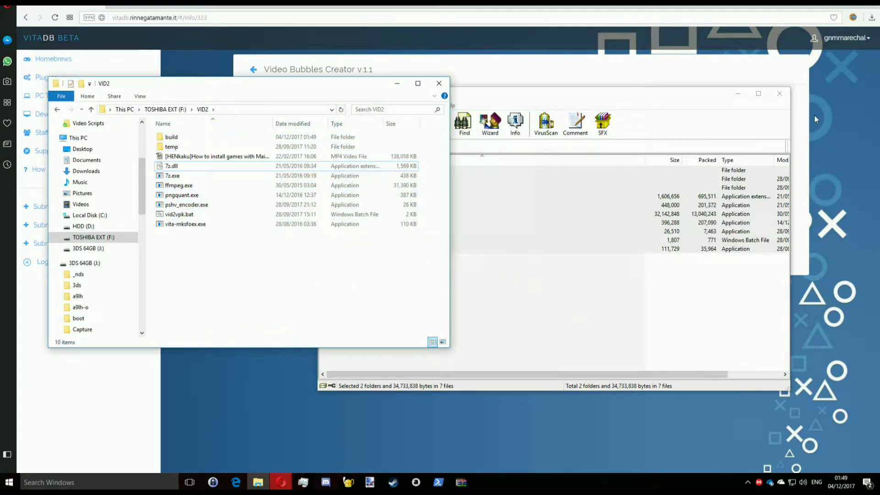
pyautogui.click(779, 94)
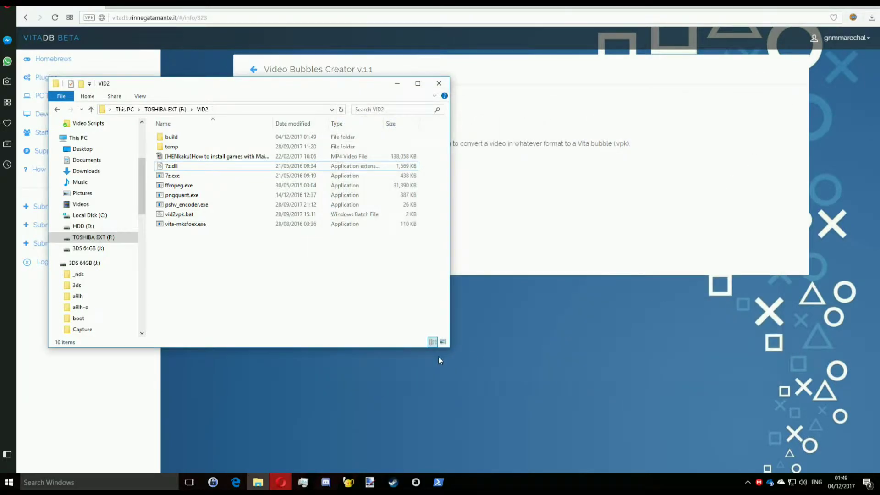
# - Run the vid2vpk.bat converter from the VID2 folder
pyautogui.moveTo(248, 92); pyautogui.dragTo(539, 92)
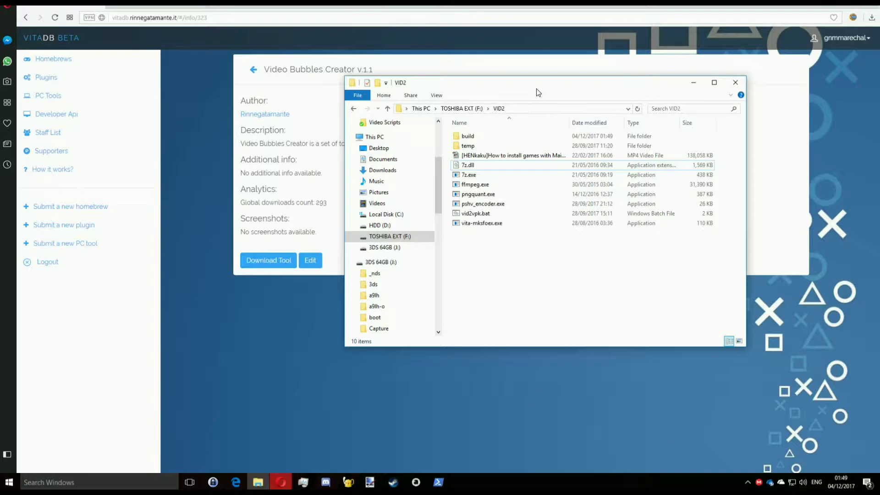
pyautogui.doubleClick(479, 217)
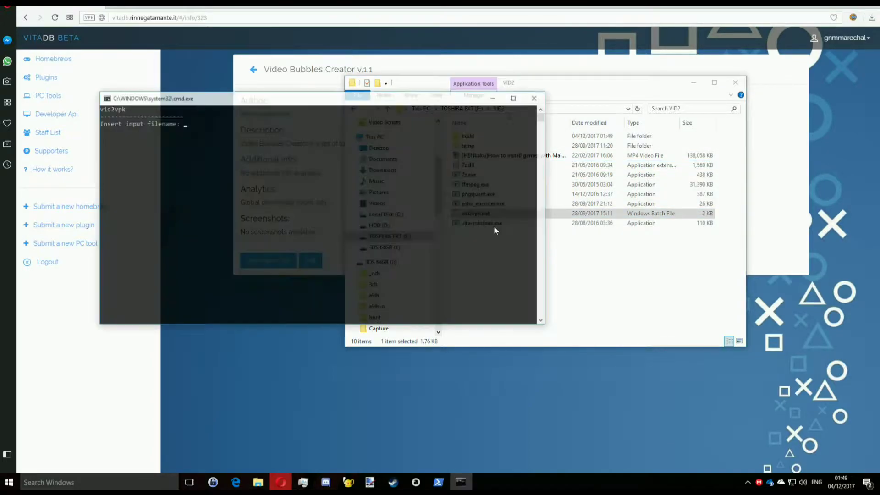
pyautogui.moveTo(303, 93); pyautogui.dragTo(550, 189)
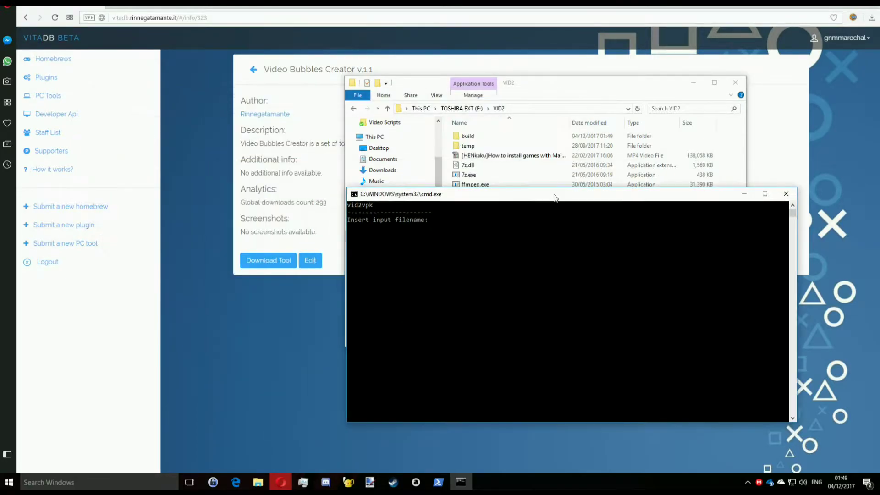
# - Rename the HENkaku tutorial video to MaiDumpToolTutorial.mp4
pyautogui.click(503, 157)
pyautogui.rightClick(502, 157)
pyautogui.click(539, 359)
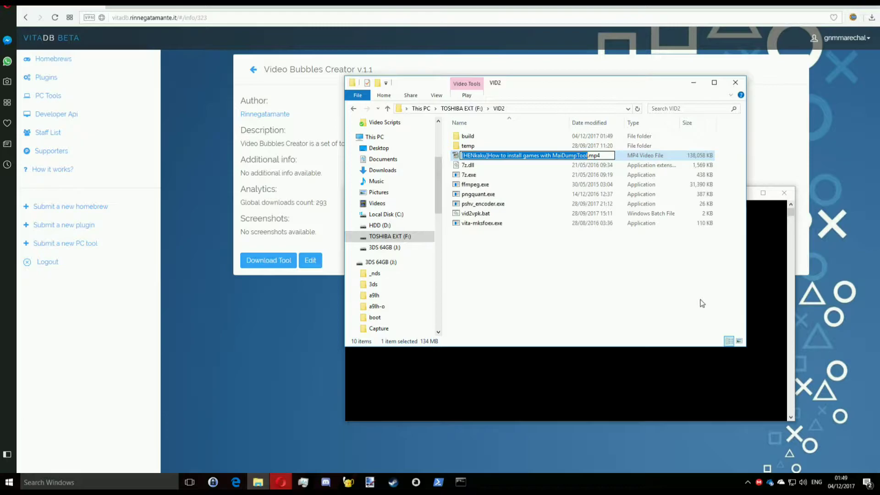
pyautogui.write('MaiDump')
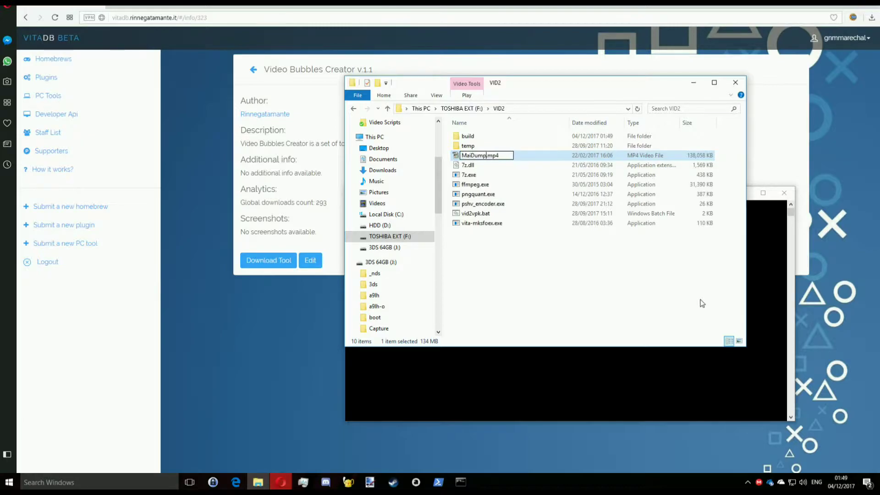
pyautogui.write('ToolTutorial')
pyautogui.press('Return')
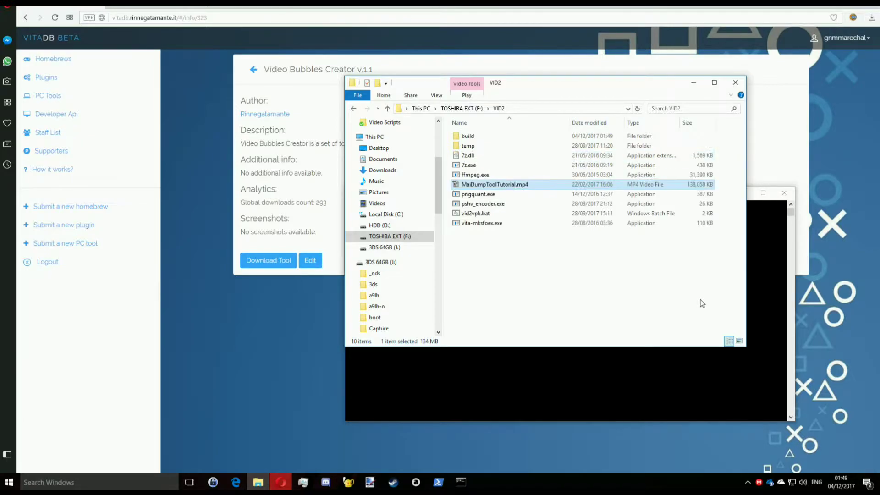
# - Enter MaiDumpToolTutorial.mp4 as the converter's input video filename
pyautogui.click(608, 413)
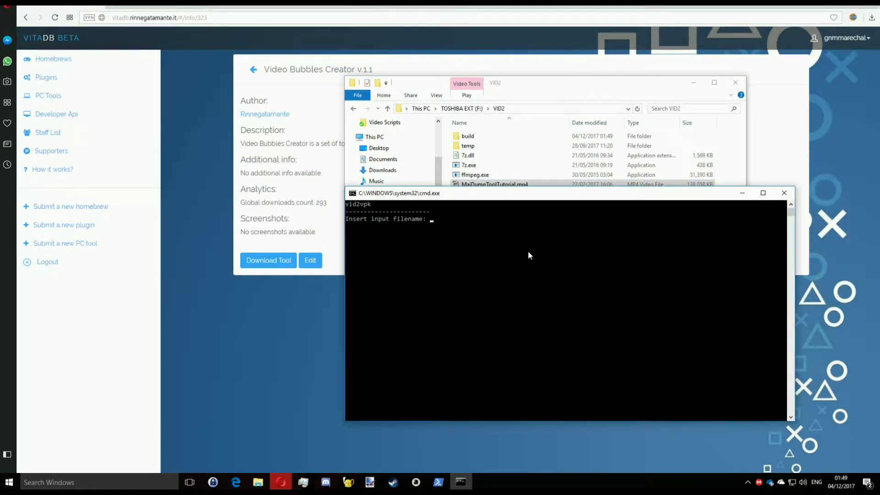
pyautogui.write('MaiDumpToolTutorial.mp4')
pyautogui.press('Return')
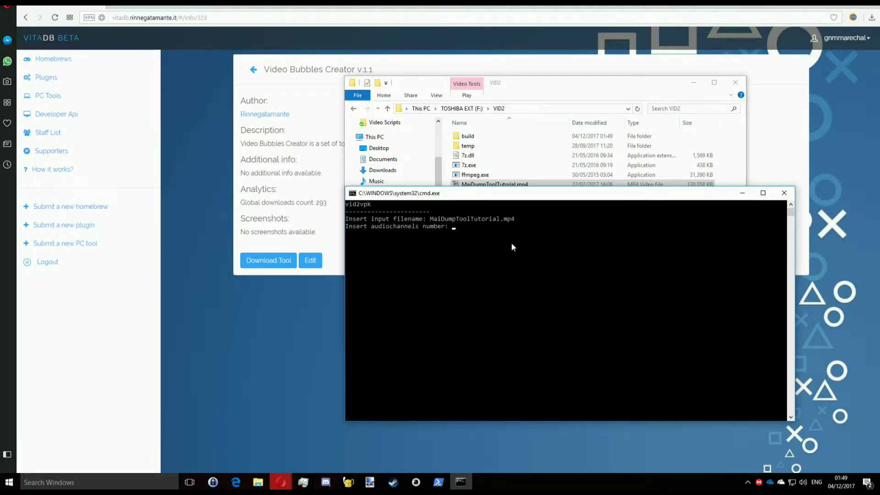
pyautogui.moveTo(499, 200); pyautogui.dragTo(218, 104)
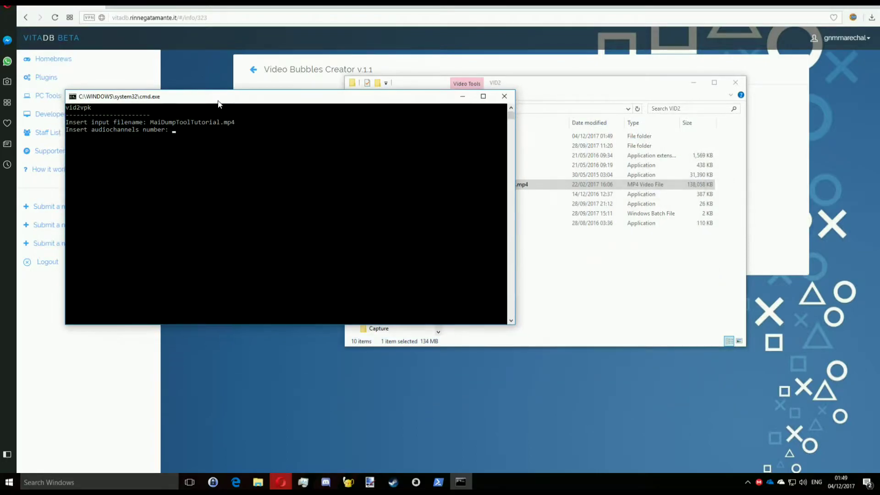
pyautogui.click(586, 294)
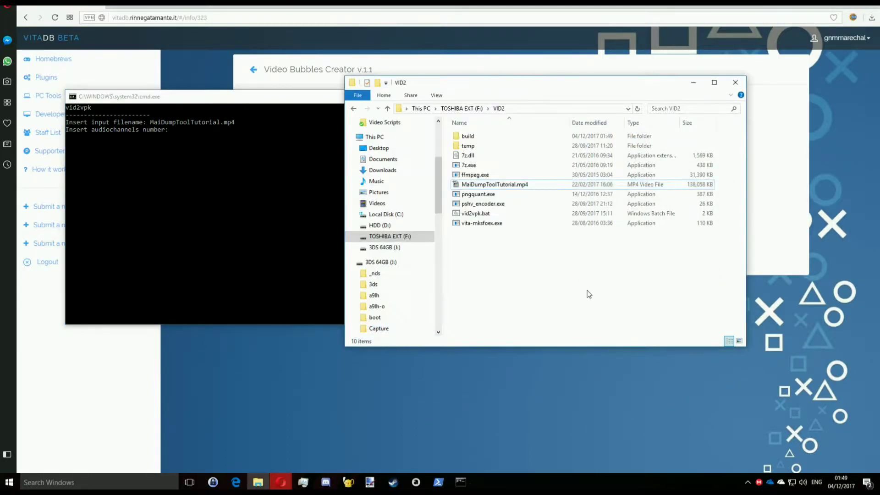
pyautogui.click(536, 185)
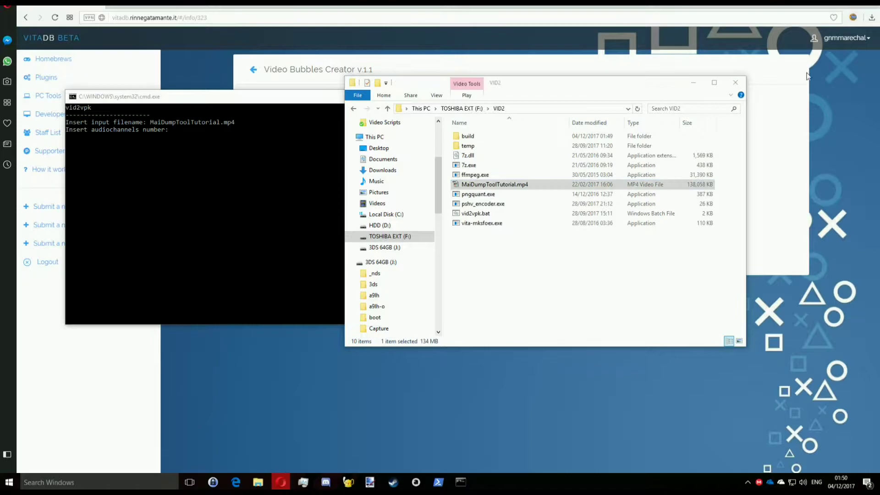
# - Check in MediaInfo that MaiDumpToolTutorial.mp4 has 2-channel AAC audio at 44.1 kHz
pyautogui.rightClick(493, 184)
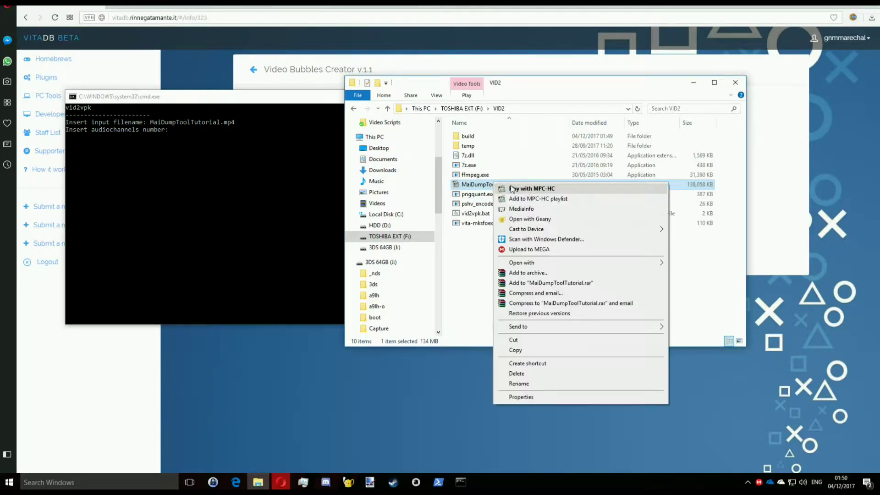
pyautogui.click(526, 210)
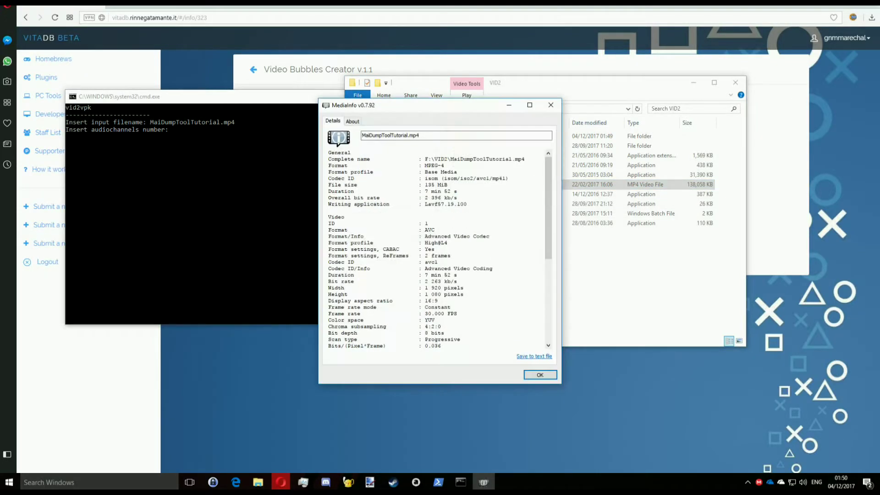
pyautogui.scroll(-8, 440, 250)
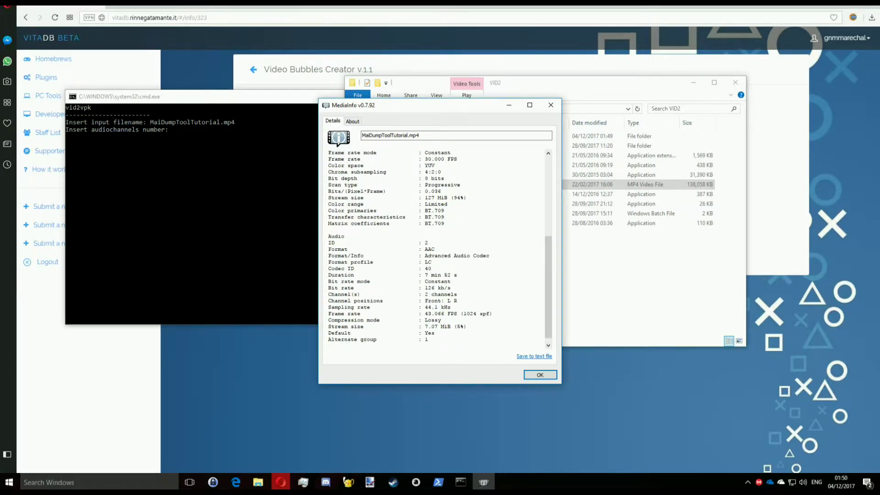
pyautogui.moveTo(424, 295); pyautogui.dragTo(457, 294)
# - Enter 2 audio channels and a 44100 sample rate in the converter
pyautogui.click(243, 198)
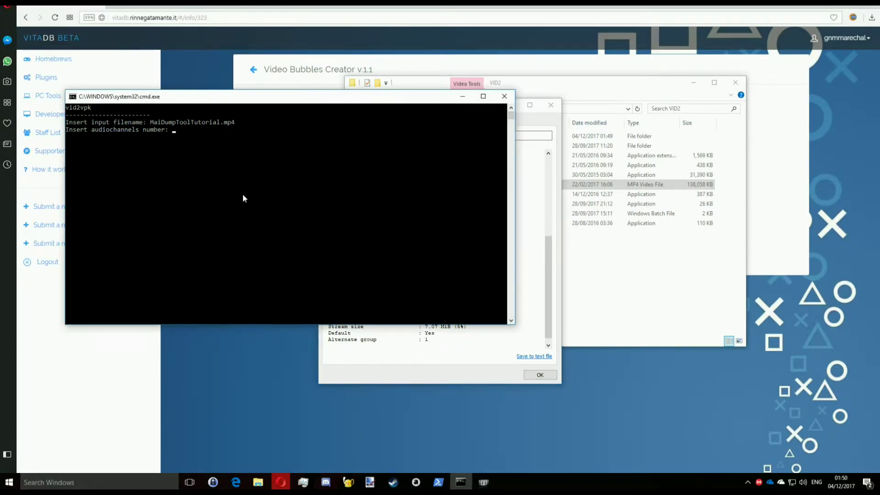
pyautogui.write('2')
pyautogui.press('Return')
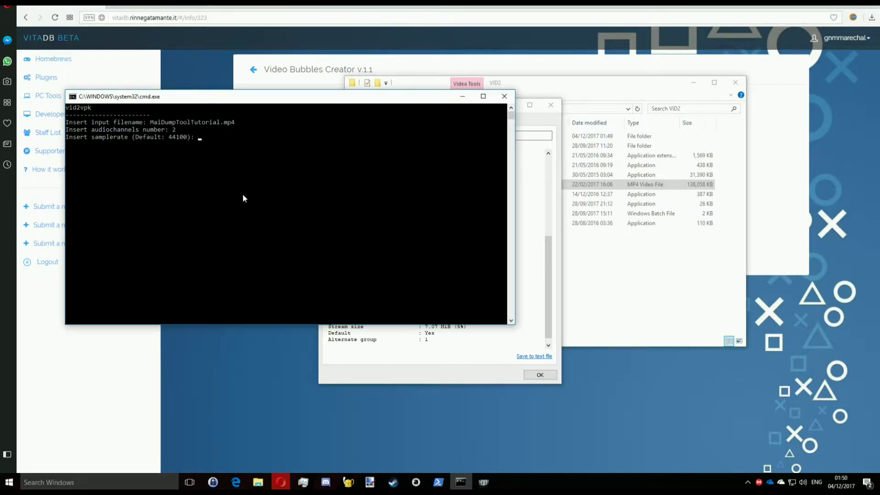
pyautogui.hotkey('alt', 'Tab')
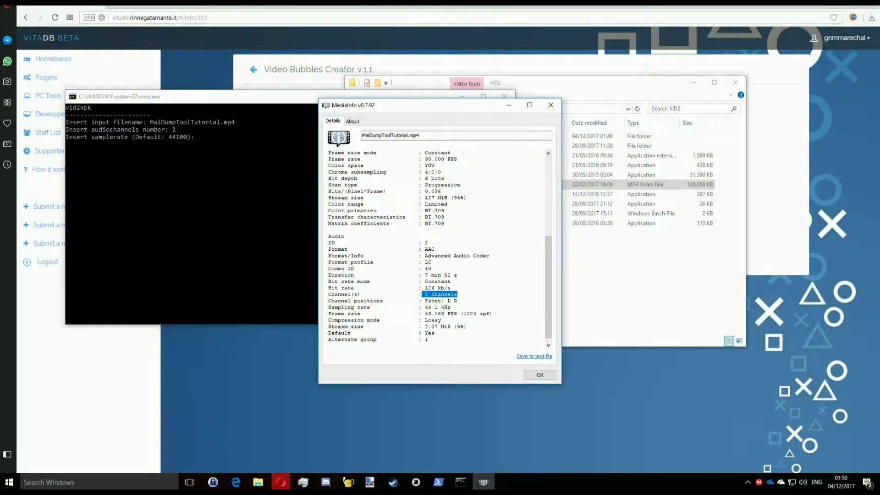
pyautogui.moveTo(389, 105); pyautogui.dragTo(534, 85)
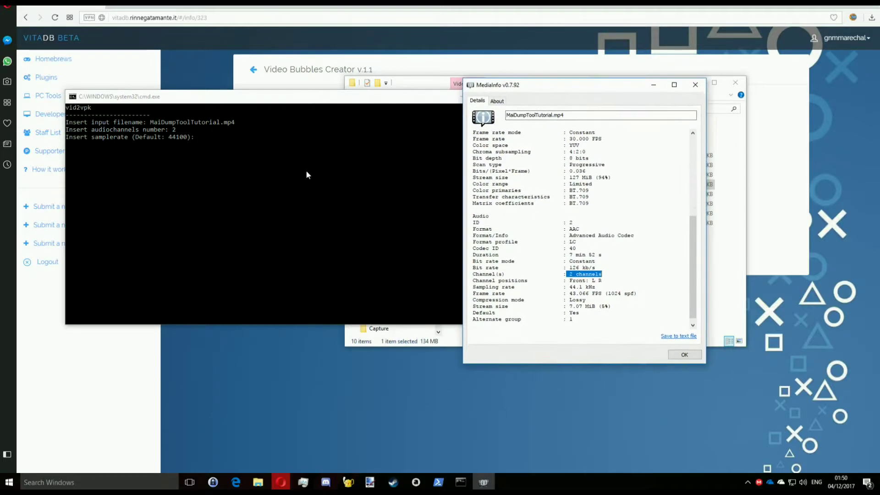
pyautogui.click(305, 170)
pyautogui.write('44100')
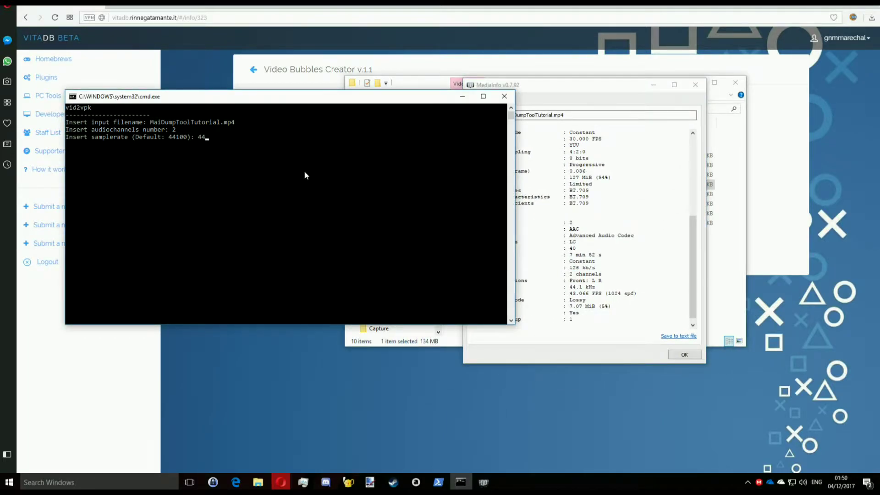
pyautogui.press('Return')
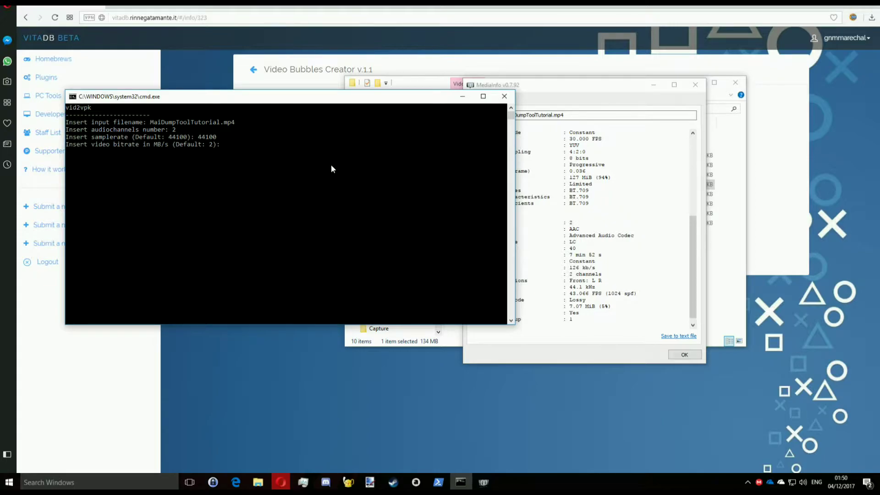
# - Enter bitrate 2, bubble name MaiDump and title ID MDPTT0001
pyautogui.moveTo(693, 250); pyautogui.dragTo(677, 171)
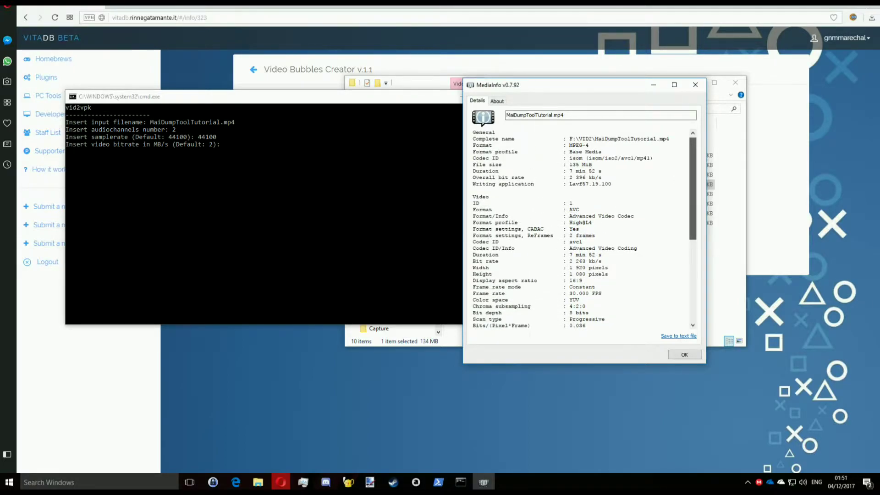
pyautogui.click(305, 189)
pyautogui.write('2')
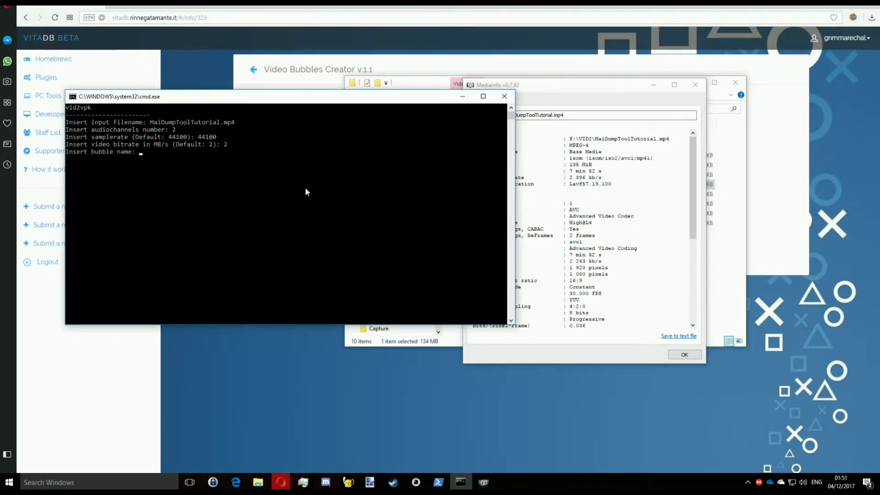
pyautogui.write('MaiDump')
pyautogui.press('Return')
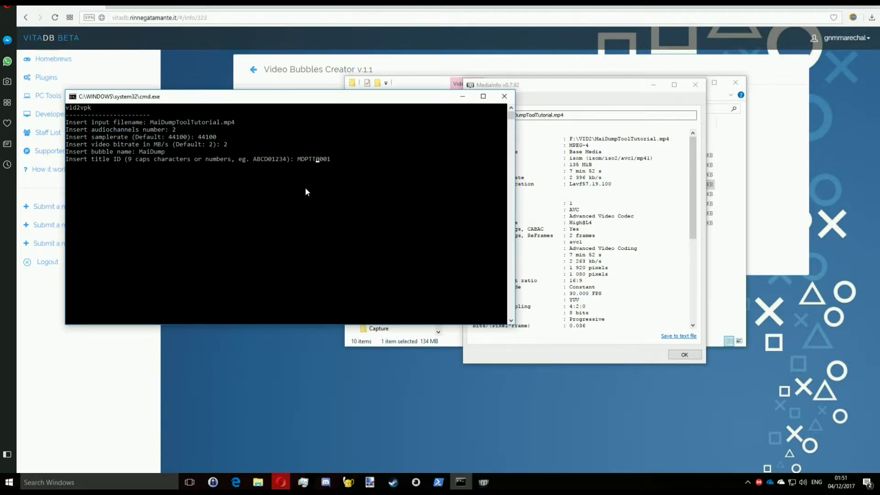
pyautogui.press('Return')
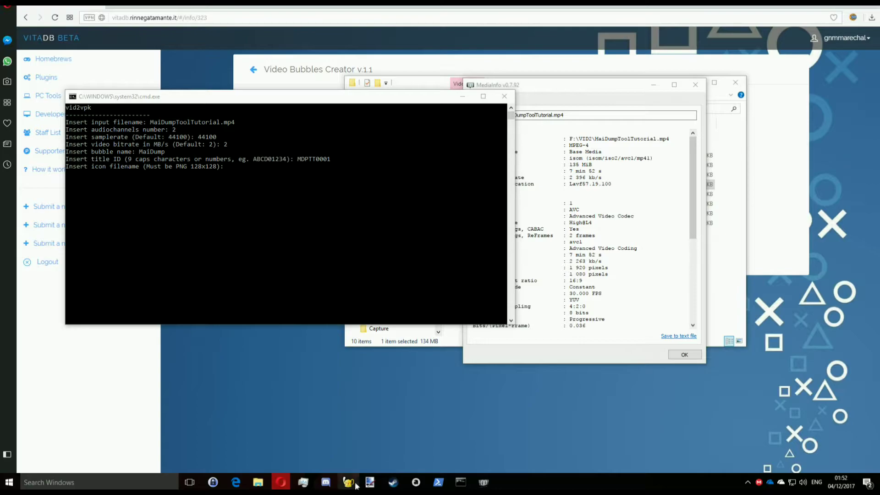
# - Write HELLO in size-18 text on the 128×128 icon canvas and nudge it lower
pyautogui.click(370, 482)
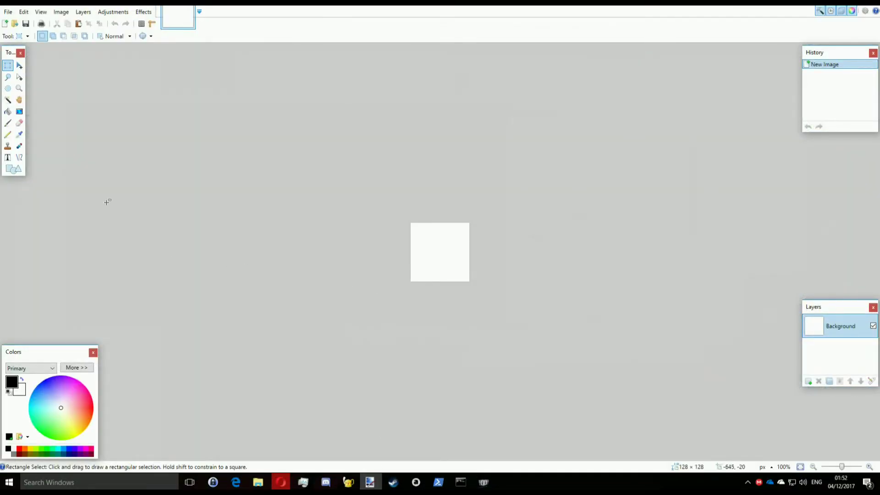
pyautogui.click(11, 157)
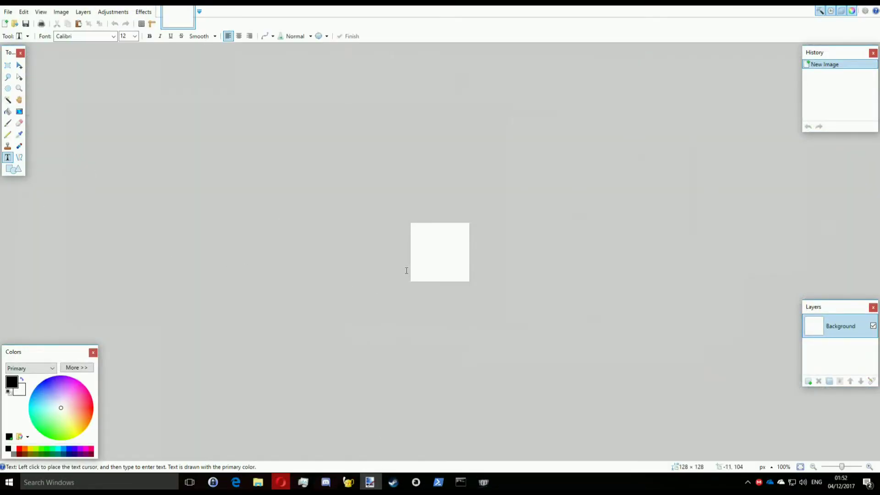
pyautogui.click(427, 250)
pyautogui.write('HELLOP')
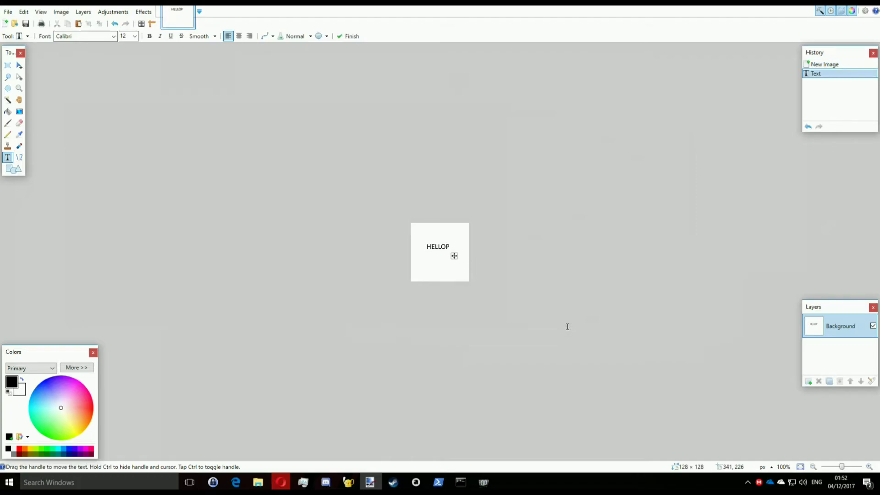
pyautogui.press('BackSpace')
pyautogui.click(135, 36)
pyautogui.click(124, 94)
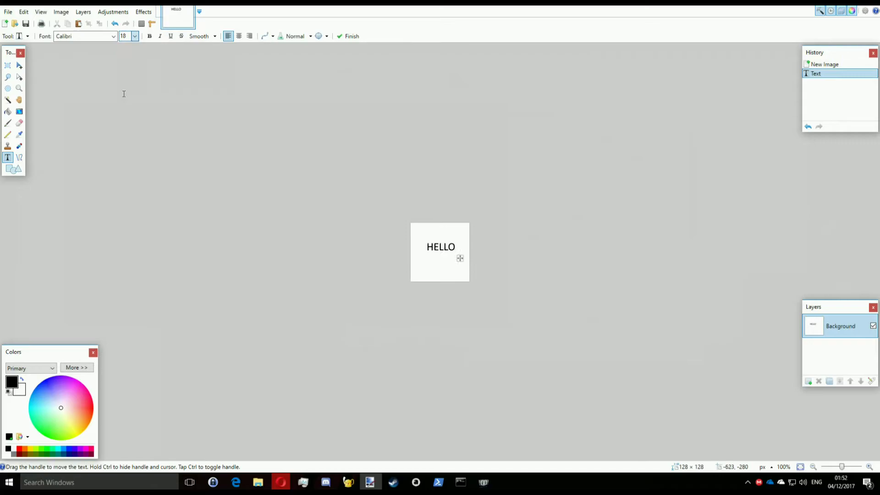
pyautogui.moveTo(461, 259); pyautogui.dragTo(459, 264)
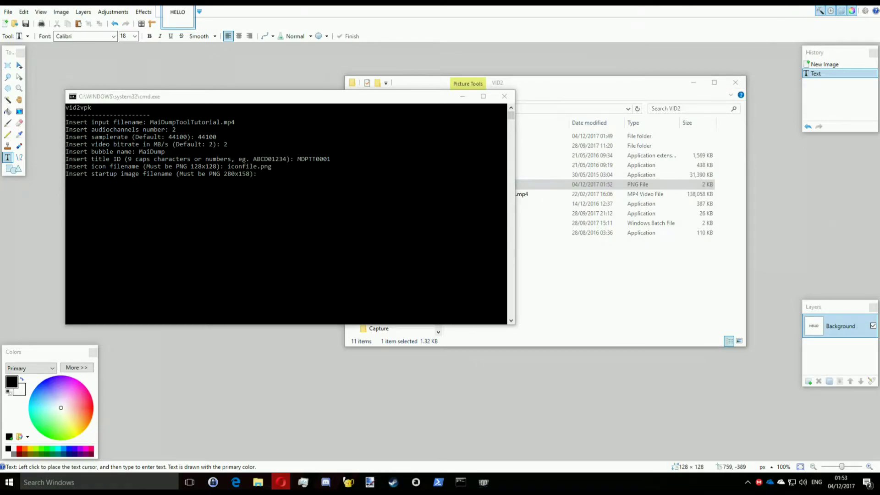
# - Create a new 280×158 image for the startup screen
pyautogui.click(860, 7)
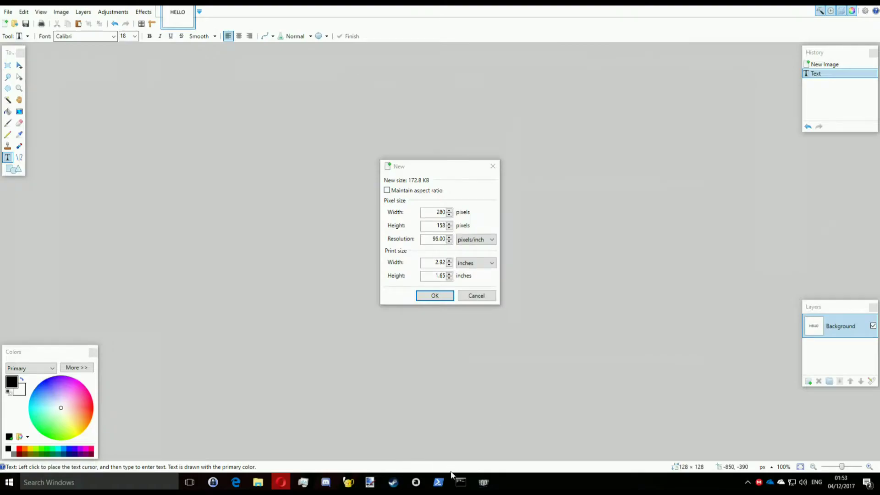
pyautogui.click(460, 482)
pyautogui.click(460, 482)
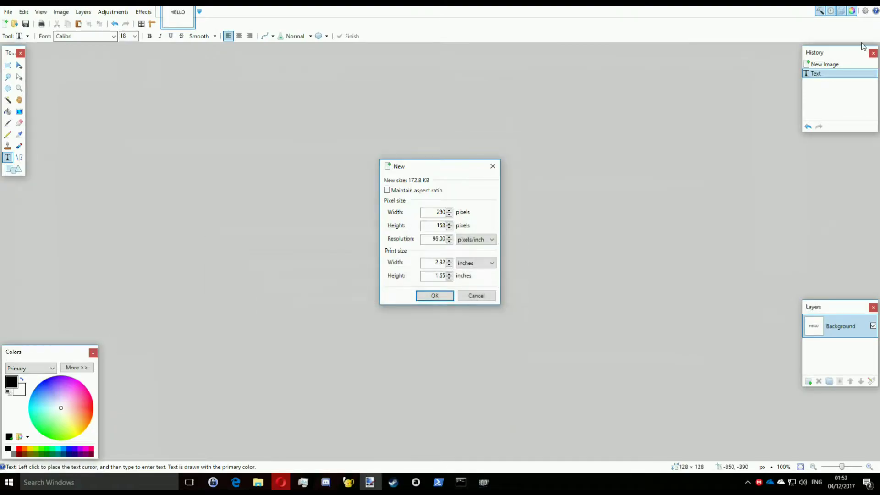
pyautogui.press('Return')
# - Save the startup image as startup.png in the VID2 folder
pyautogui.click(8, 12)
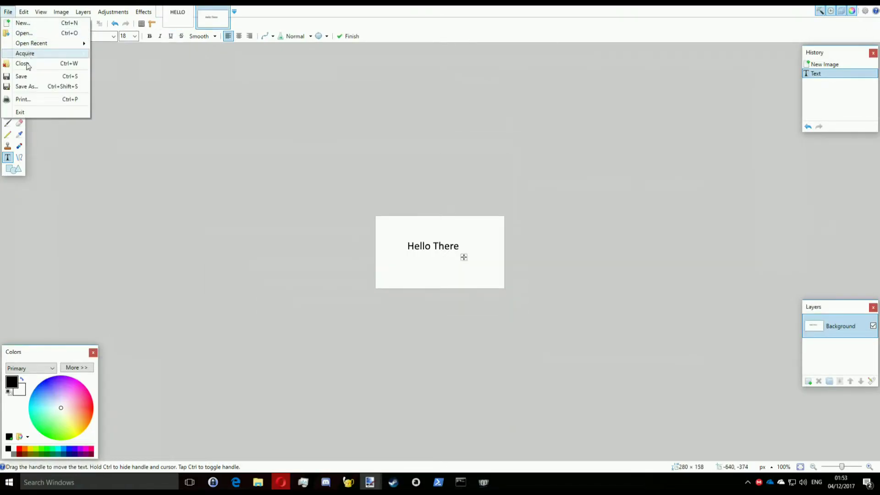
pyautogui.click(33, 79)
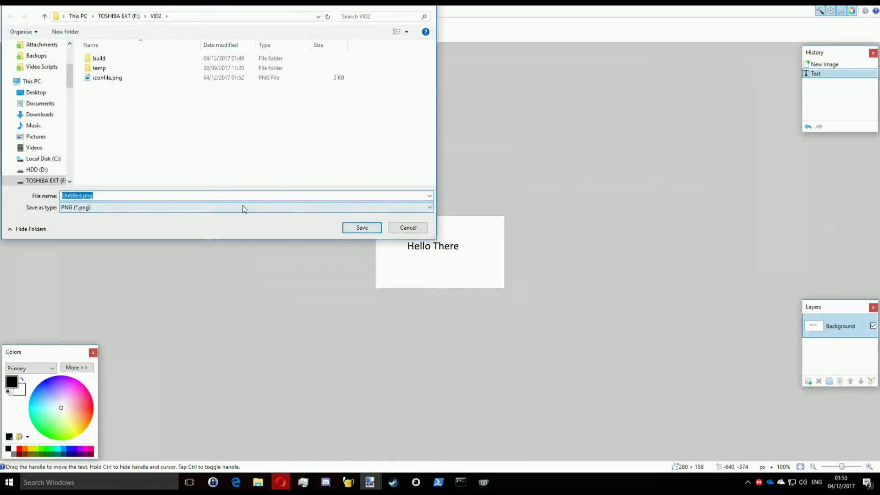
pyautogui.write('startup')
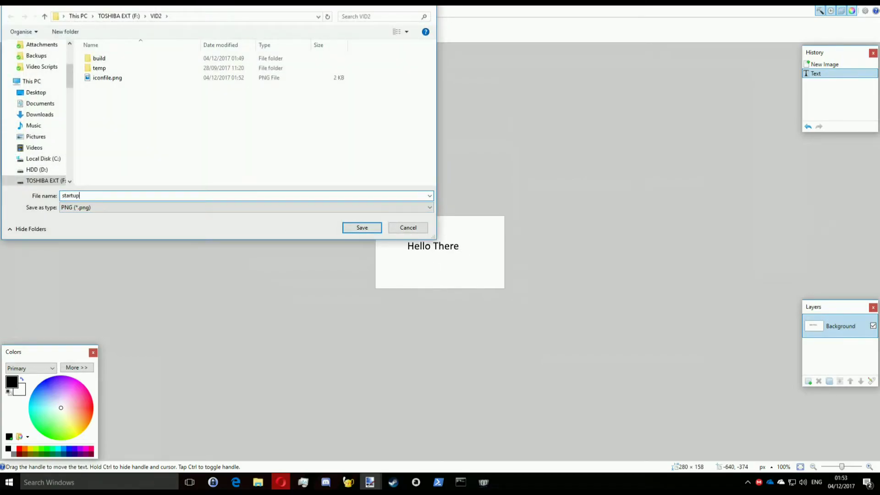
pyautogui.press('Return')
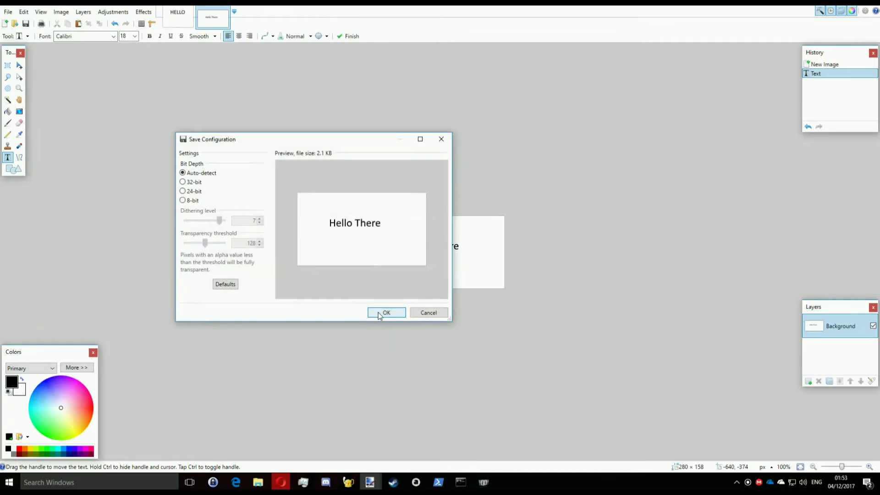
pyautogui.click(385, 315)
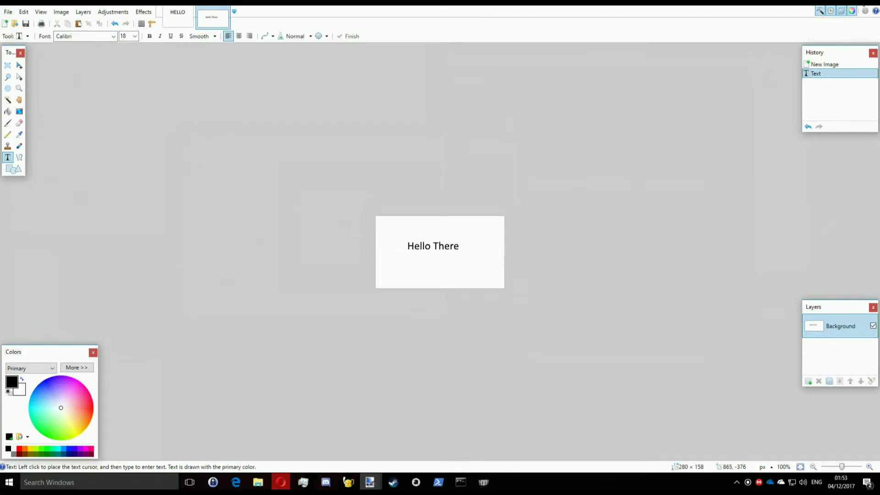
pyautogui.hotkey('alt', 'Tab')
# - Create a new blank 840×500 image for the background
pyautogui.click(5, 23)
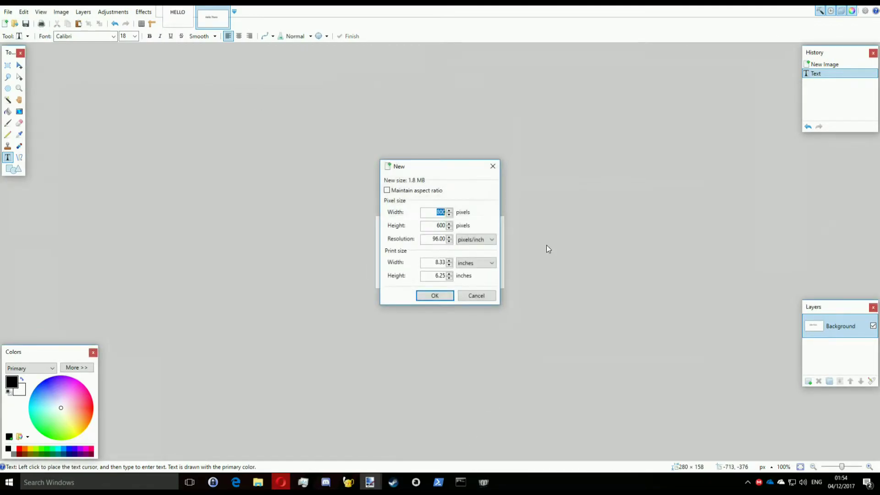
pyautogui.write('840')
pyautogui.press('Tab')
pyautogui.write('500')
pyautogui.press('Return')
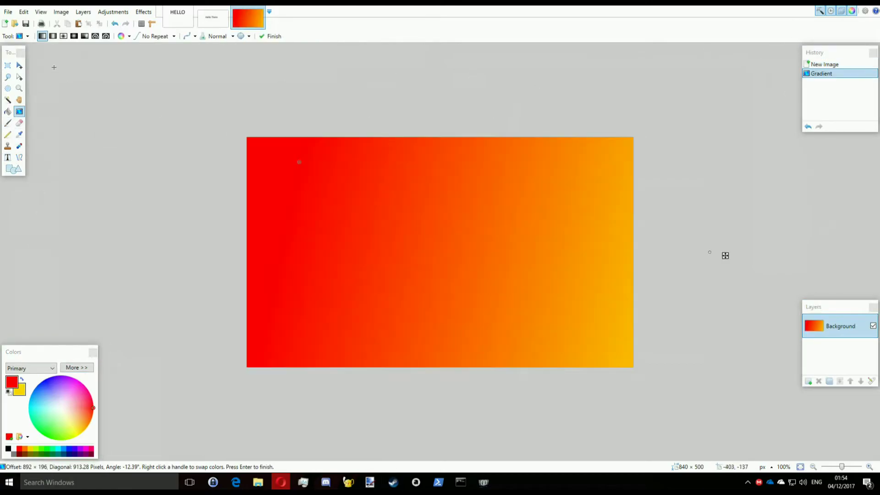
# - Fill it with a red-to-yellow gradient and save it as bg.png
pyautogui.click(23, 11)
pyautogui.click(24, 12)
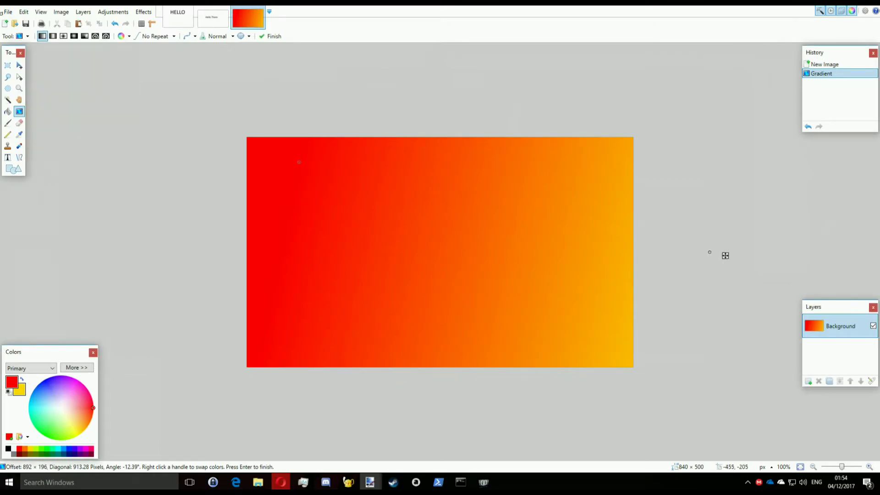
pyautogui.click(8, 11)
pyautogui.click(26, 86)
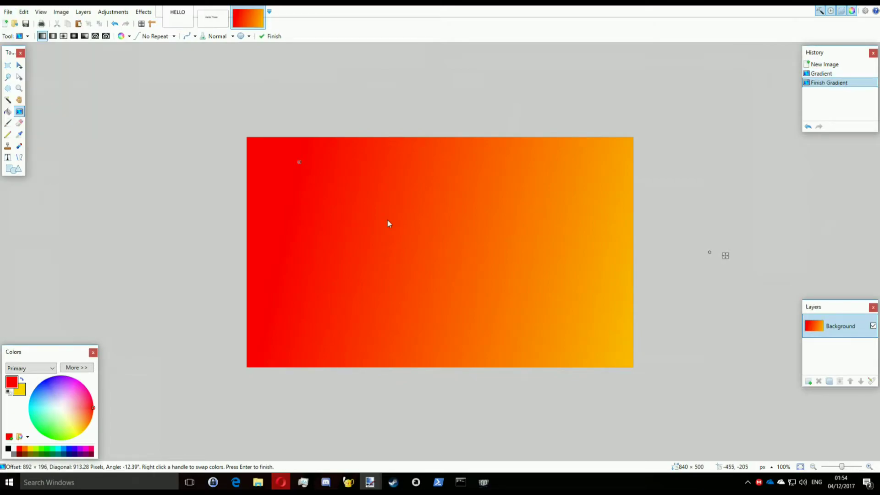
pyautogui.write('bg')
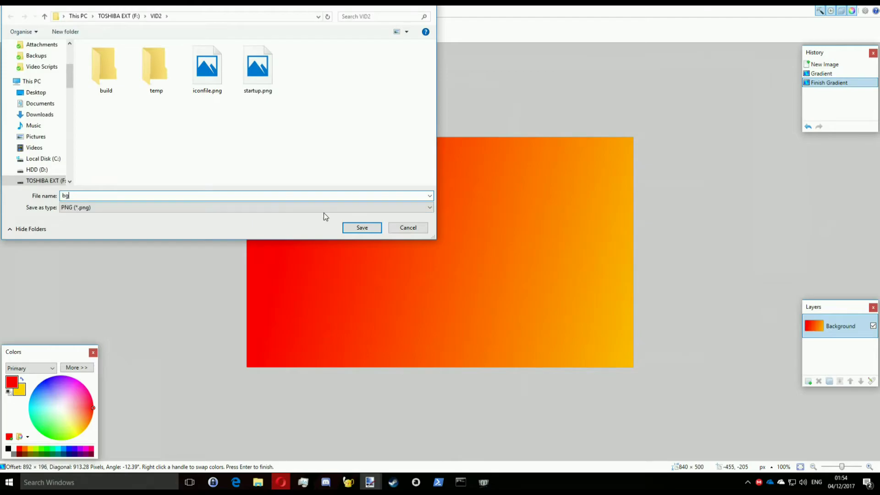
pyautogui.press('Return')
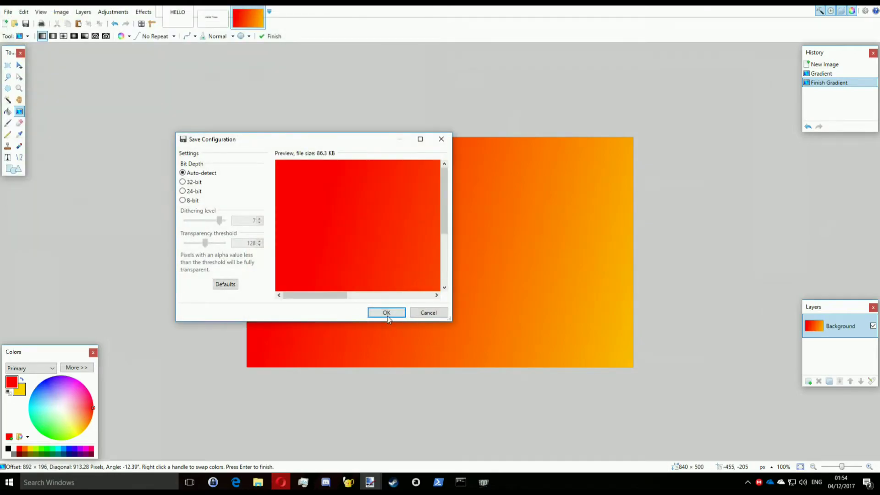
pyautogui.click(388, 316)
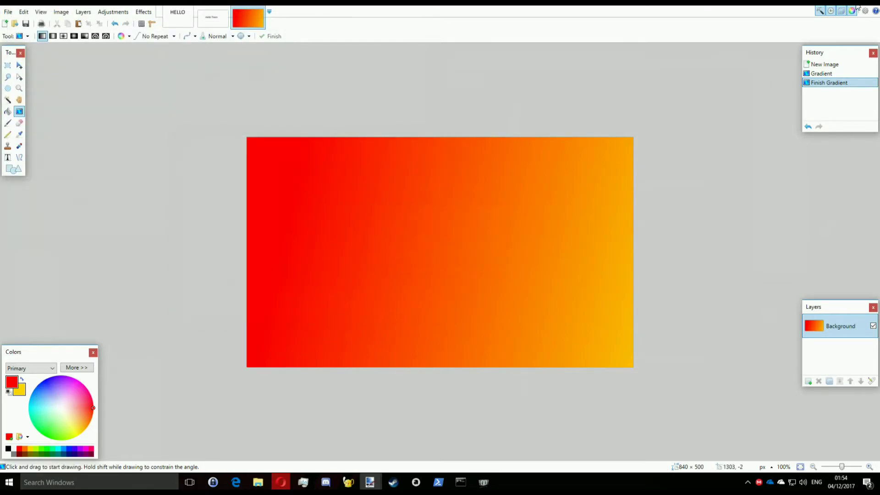
# - Return to the vid2vpk console to supply the startup and background images for conversion
pyautogui.hotkey('alt', 'Tab')
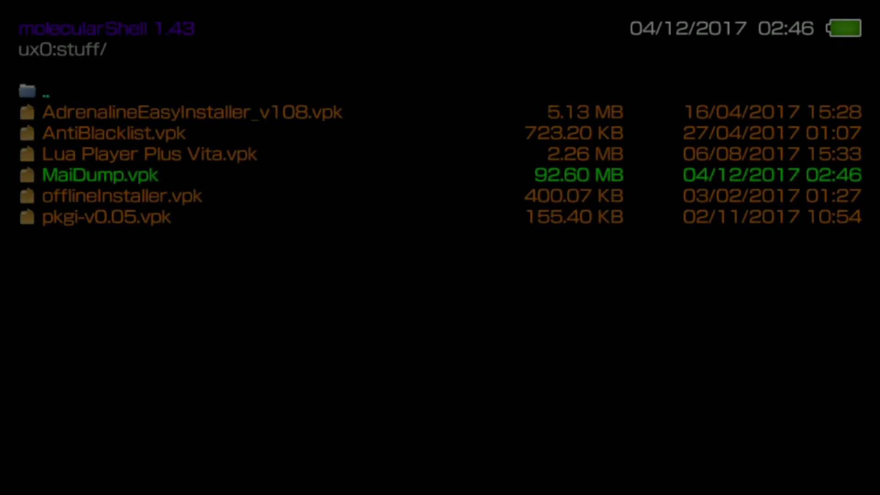
# - Install MaiDump.vpk from ux0:stuff in molecularShell, confirming Yes to start installation
pyautogui.press('Return')
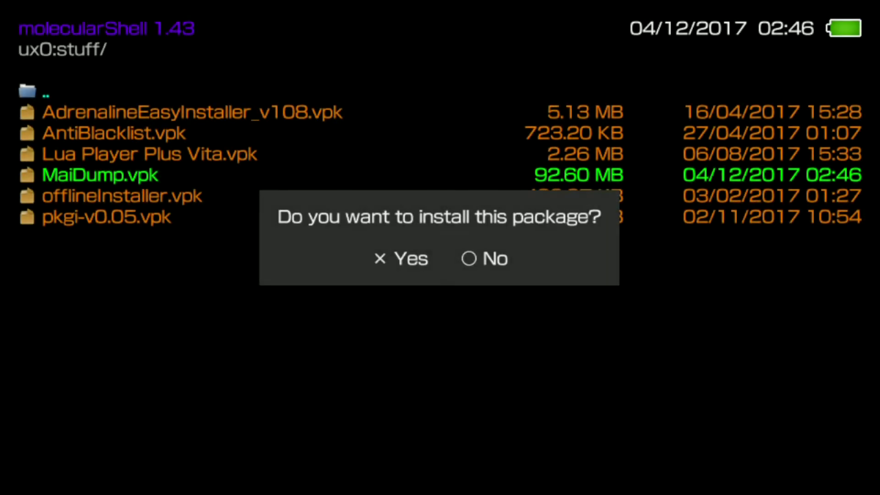
pyautogui.press('Return')
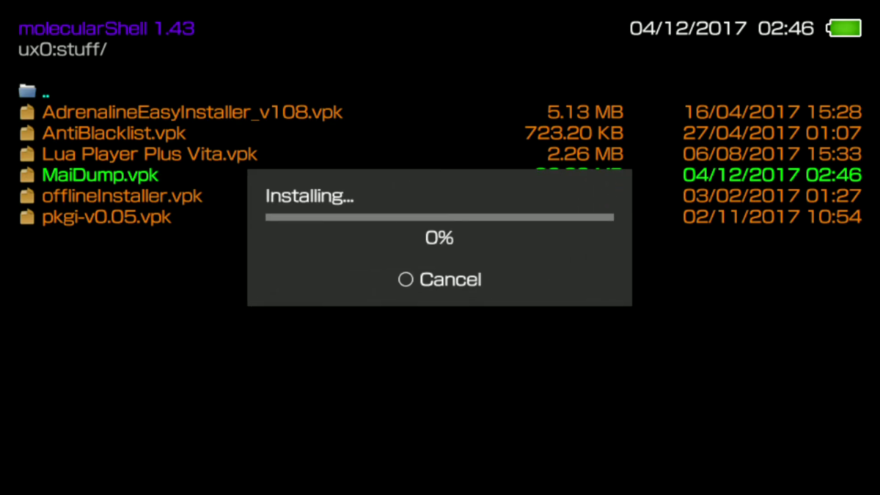